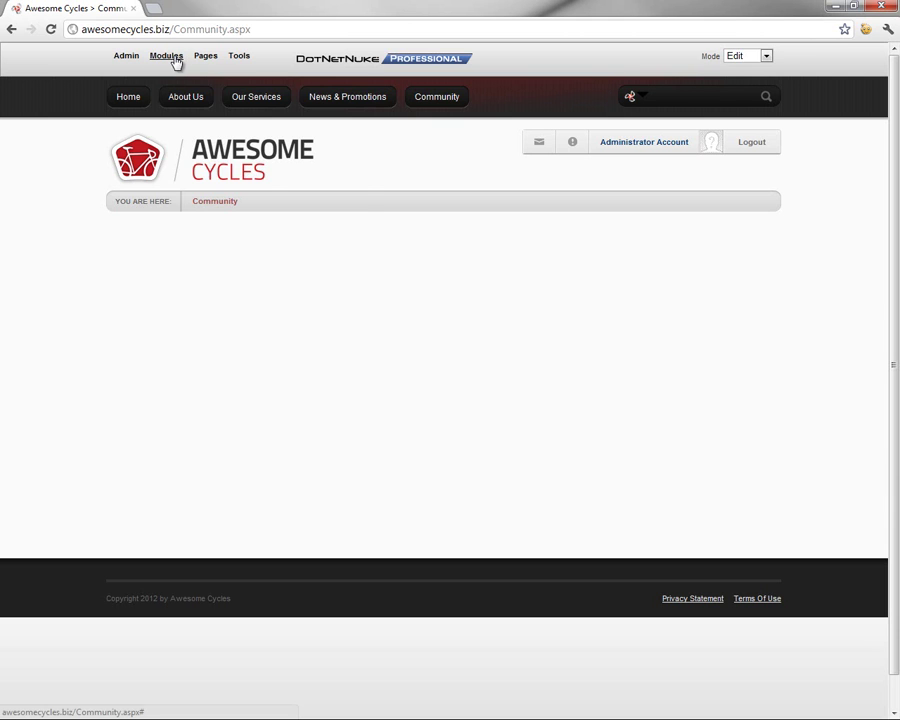
Step: Select the Journal module from All Categories in the Add Module panel
mouse_move(176, 63)
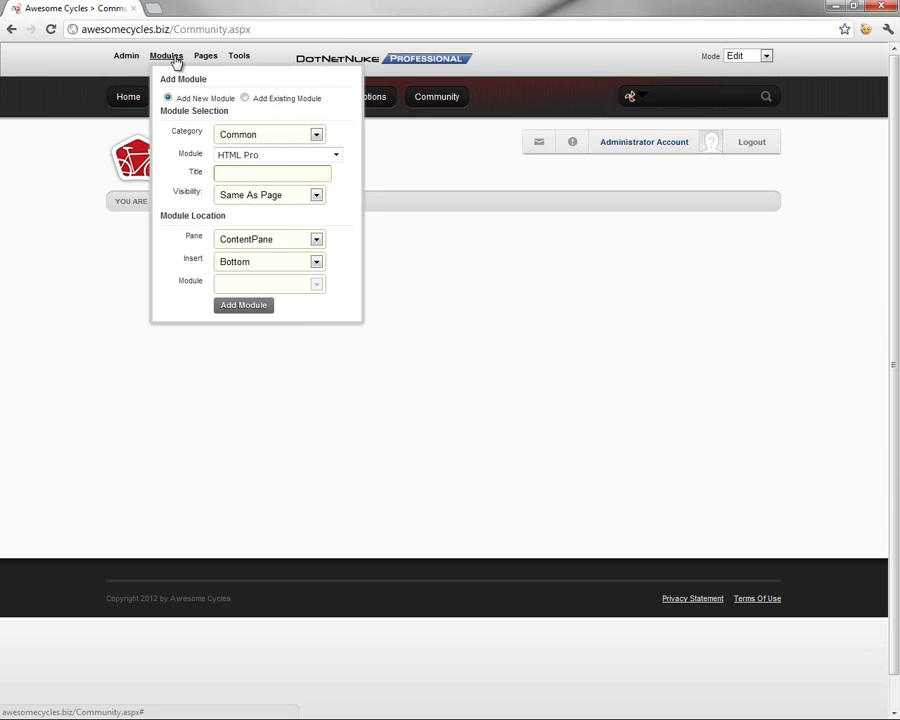
left_click(253, 140)
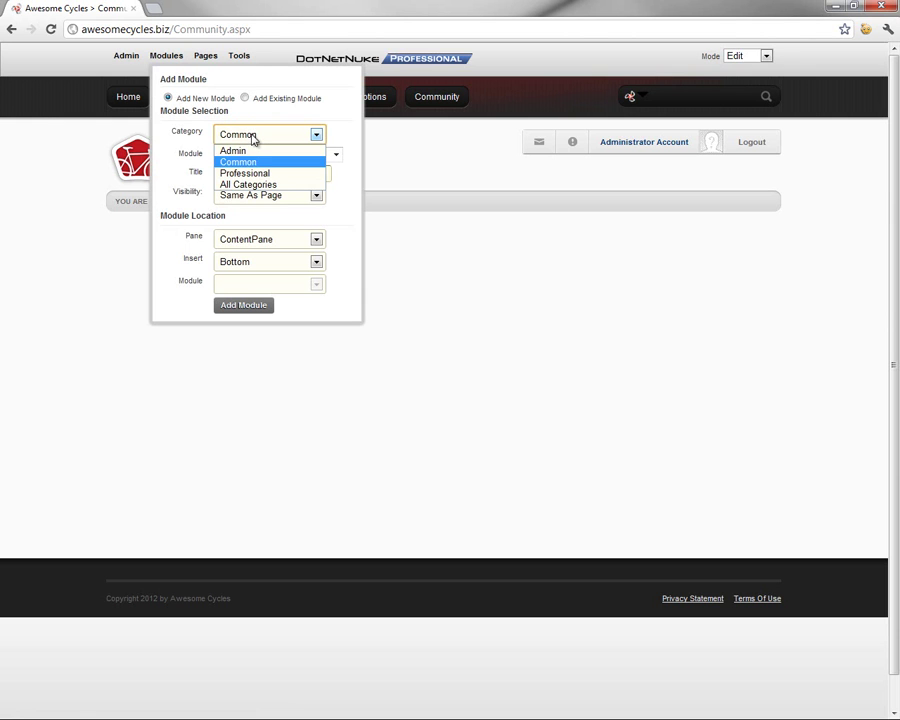
left_click(255, 186)
left_click(269, 155)
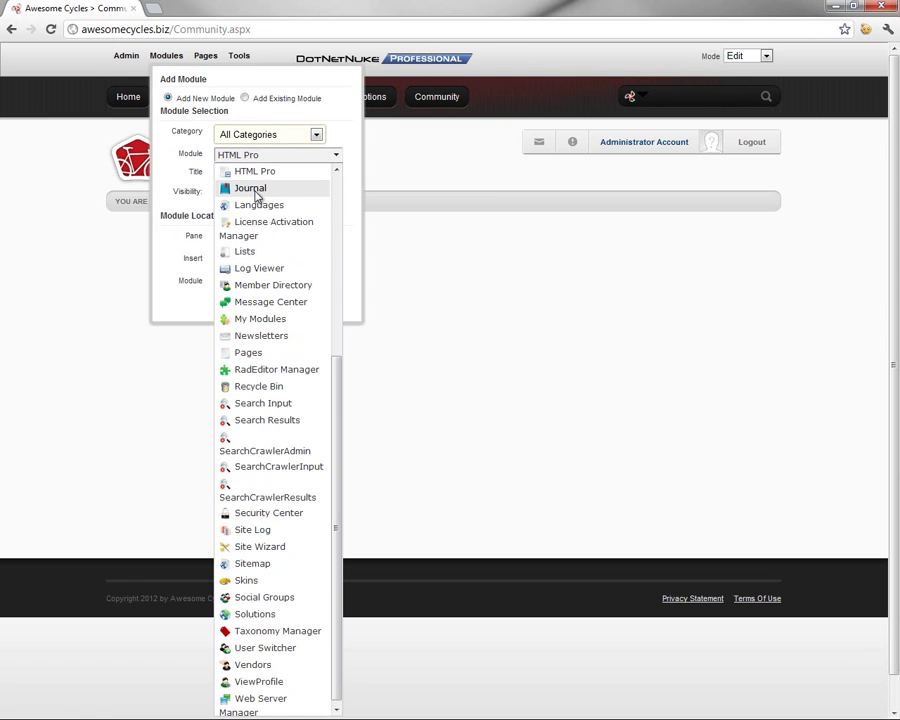
left_click(252, 190)
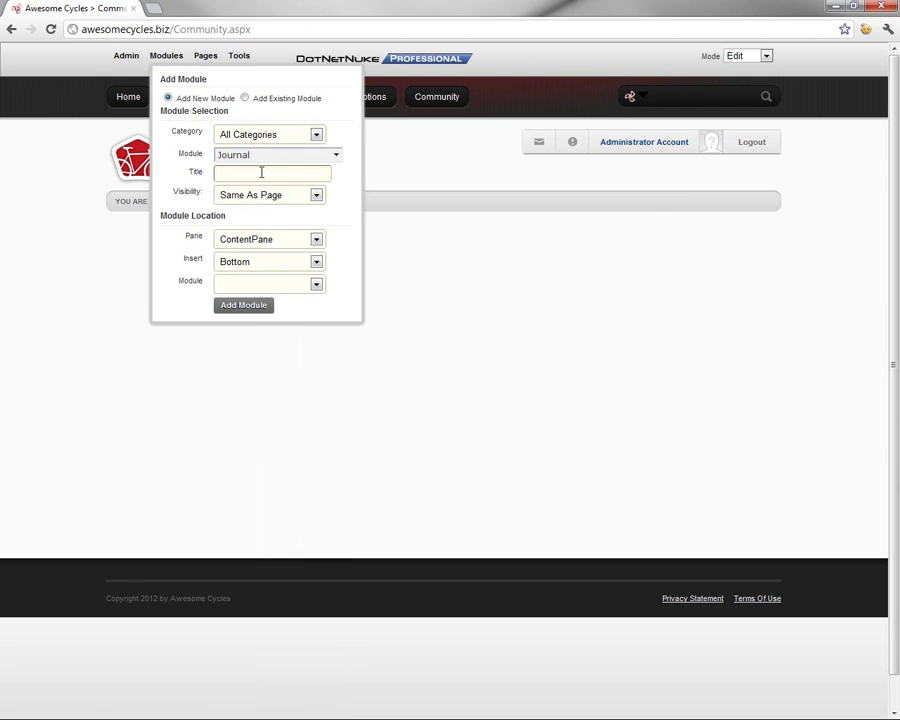
Step: Keep visibility the same as the page and place the module in LeftPane
left_click(261, 172)
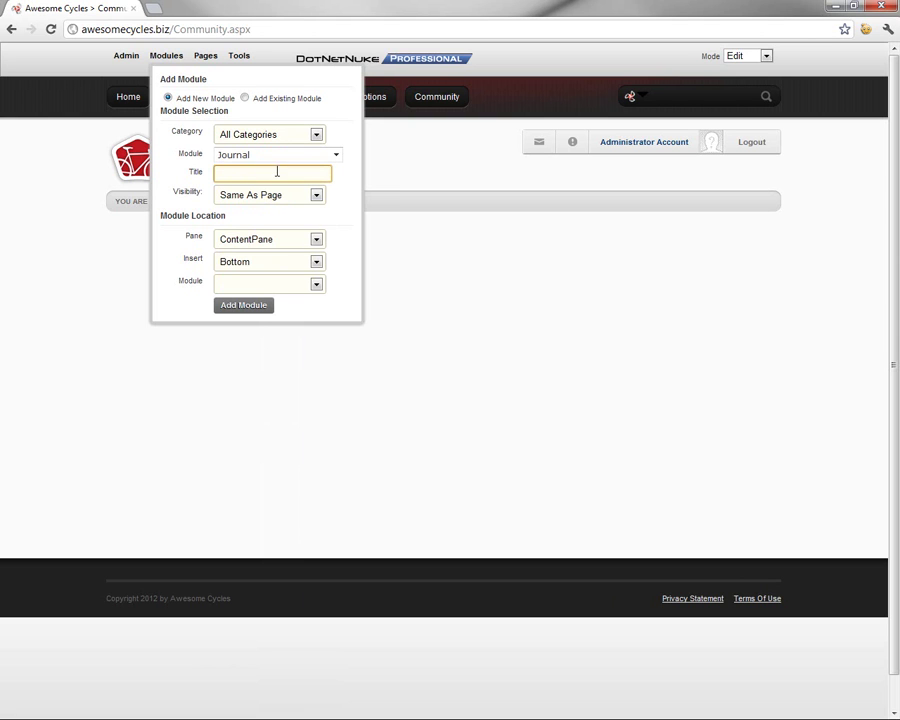
left_click(264, 200)
left_click(257, 212)
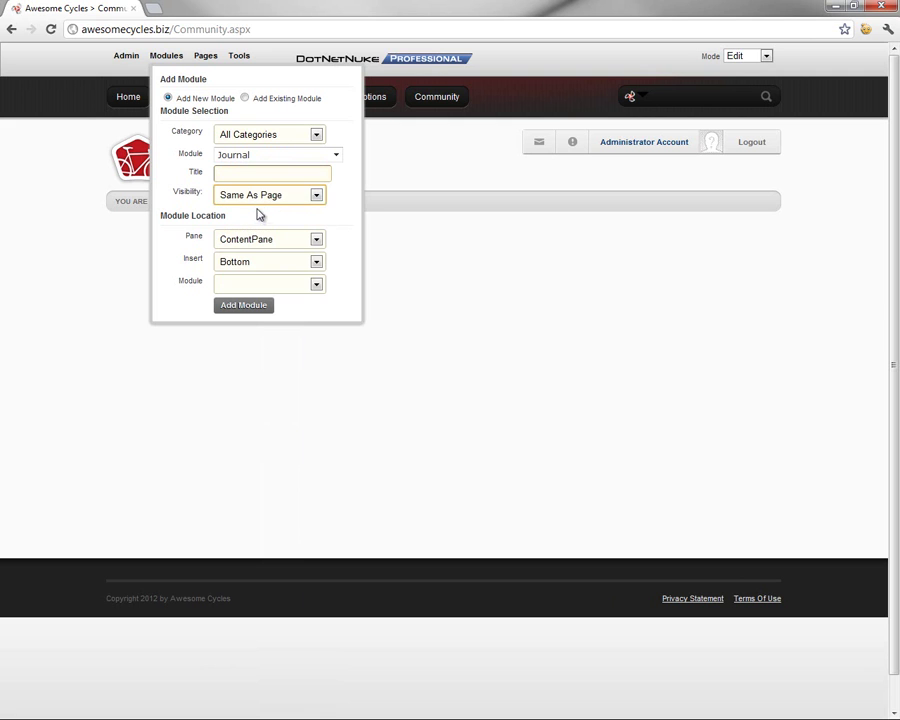
left_click(259, 240)
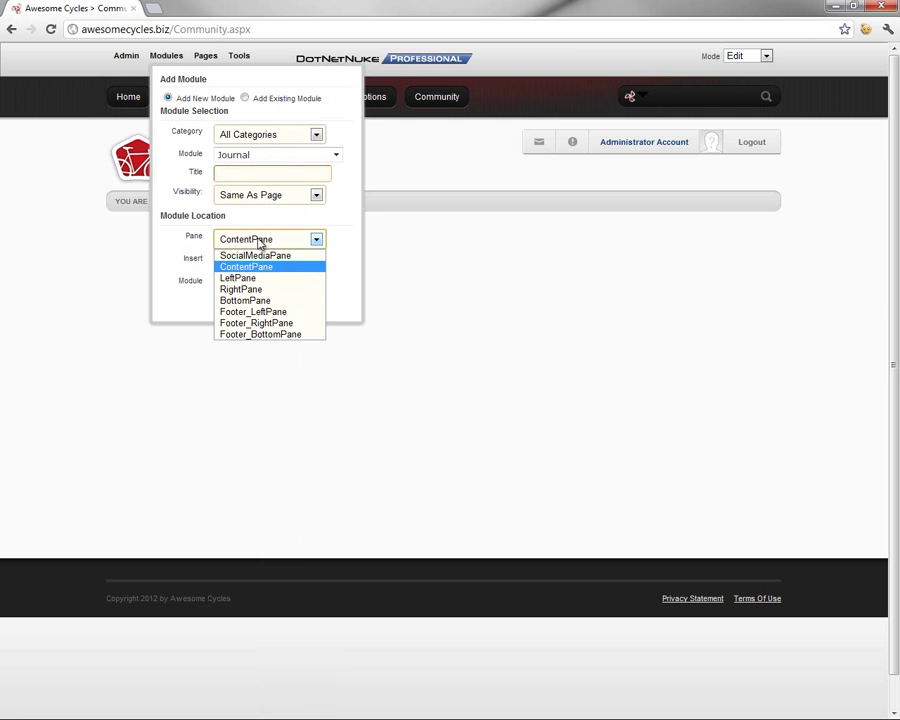
left_click(245, 278)
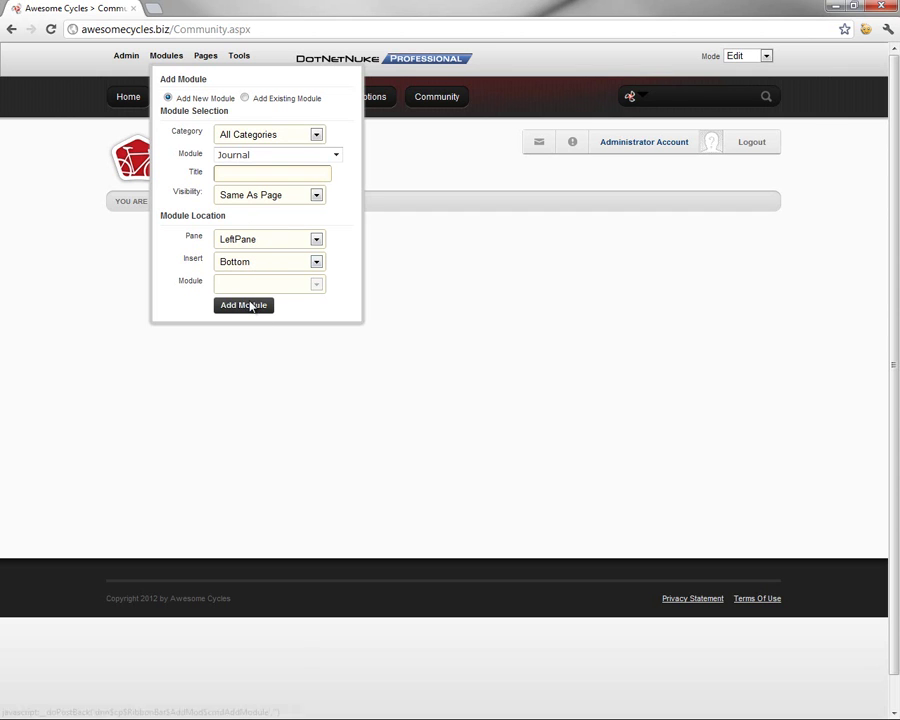
Step: Insert the Journal module into the Community page's LeftPane
left_click(249, 304)
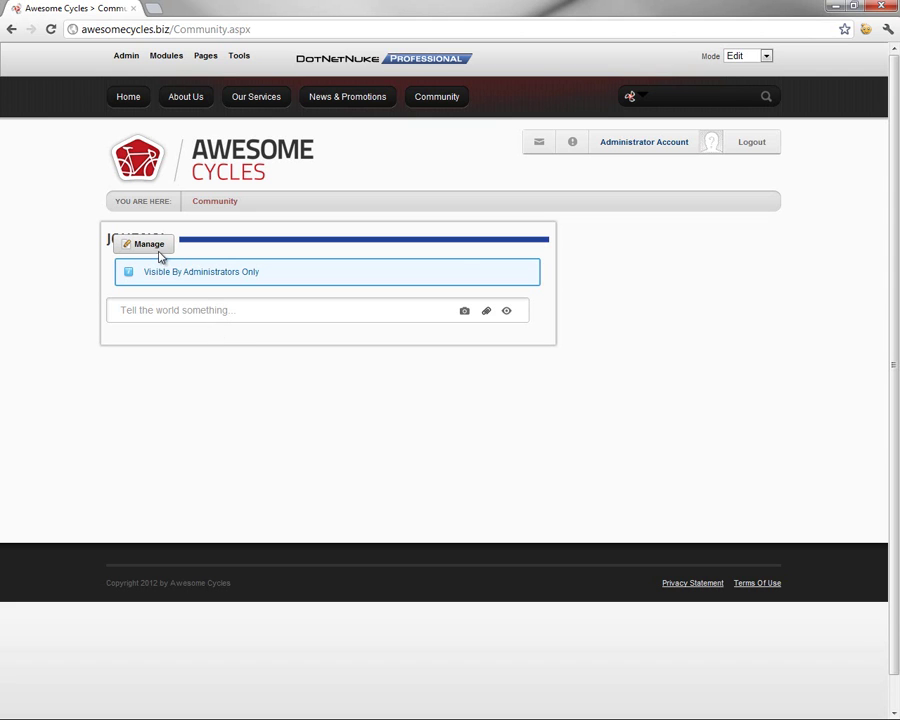
Step: Open the Journal module's settings, keeping page size 20 and the 250-character message limit
mouse_move(161, 250)
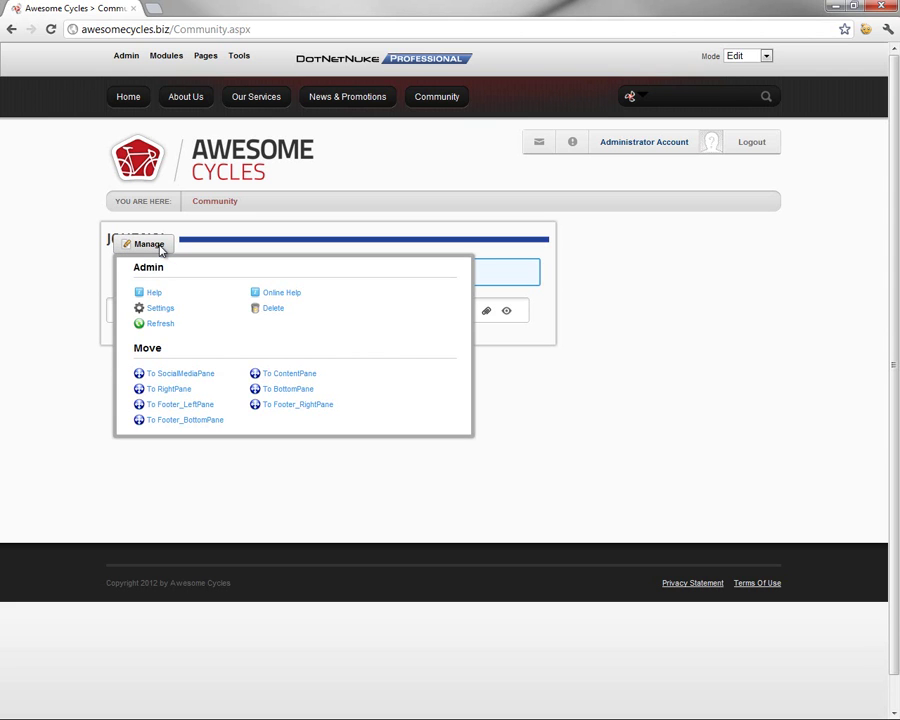
left_click(168, 309)
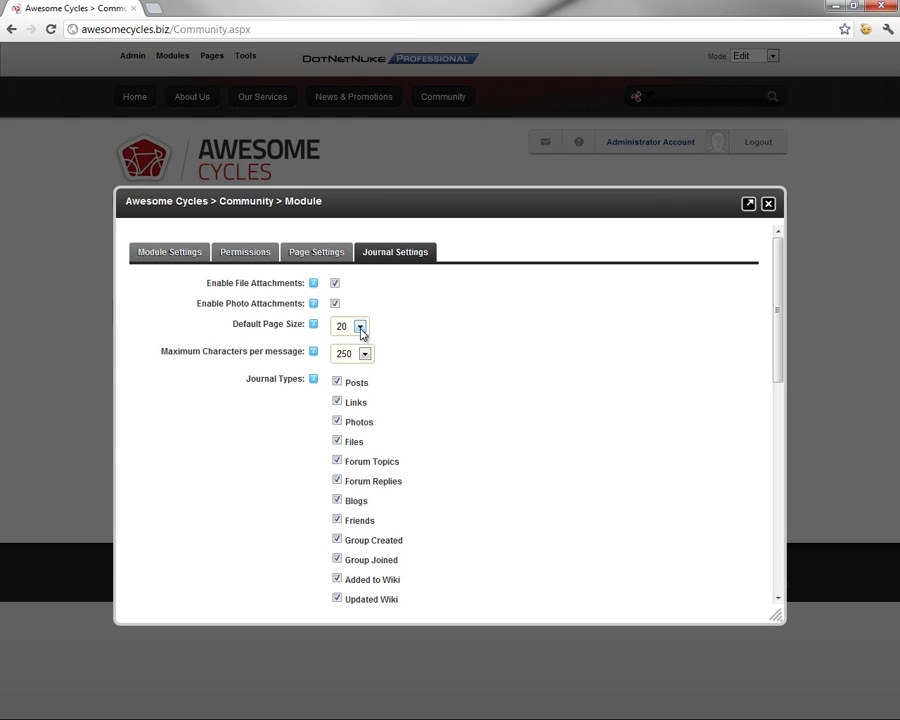
left_click(360, 328)
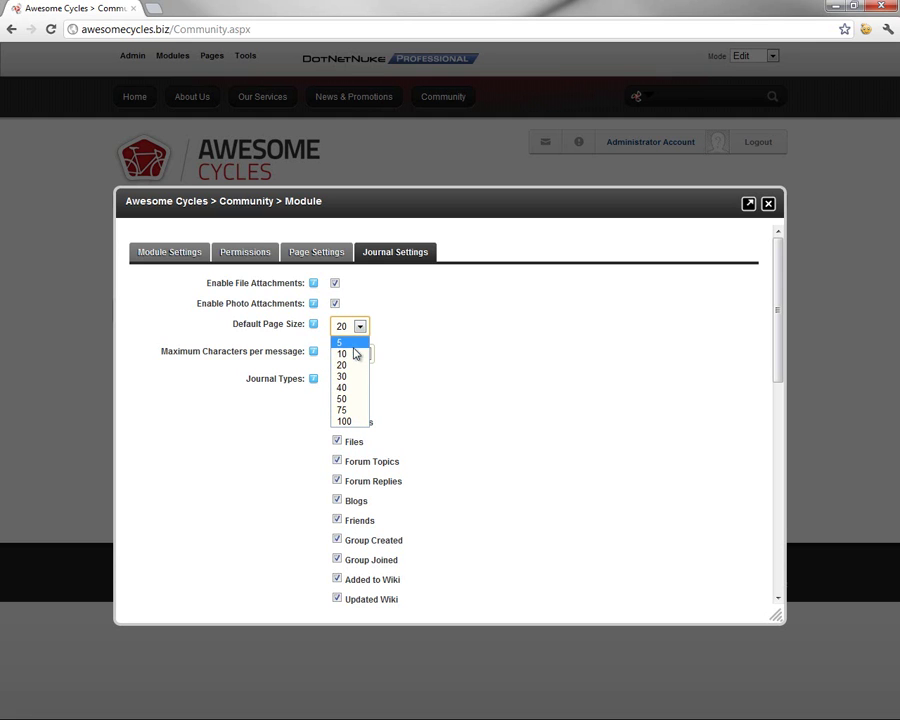
left_click(424, 380)
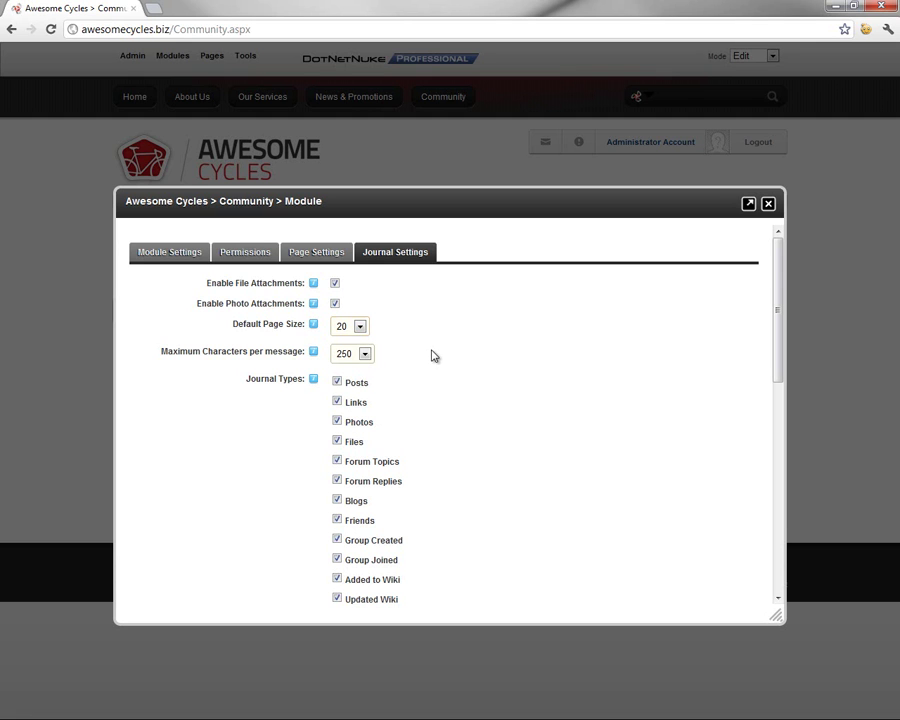
left_click(366, 354)
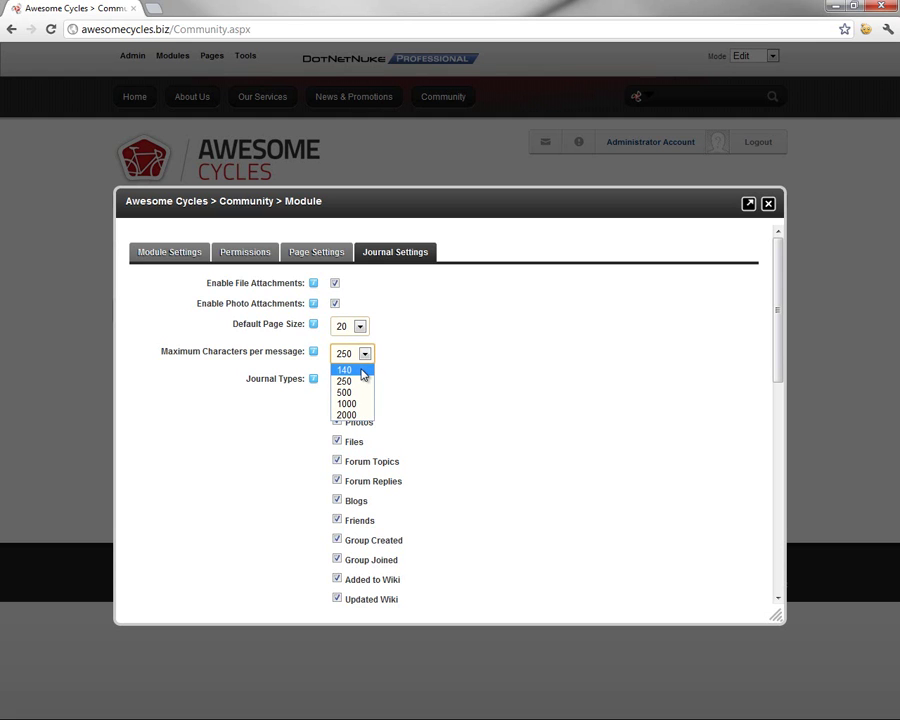
left_click(363, 372)
left_click(365, 355)
left_click(360, 381)
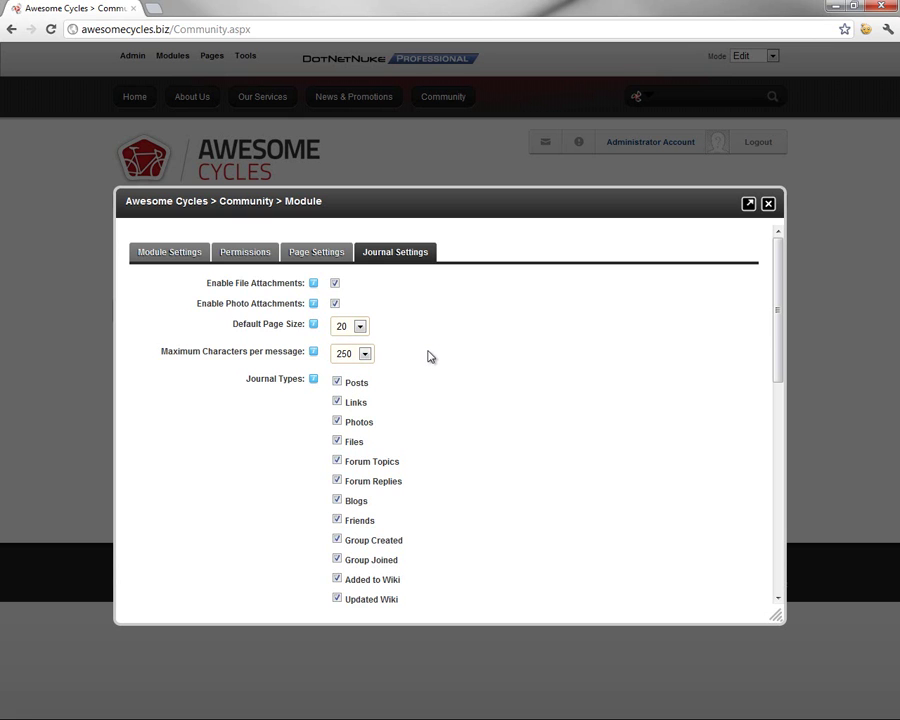
scroll(430, 356, "down", 1)
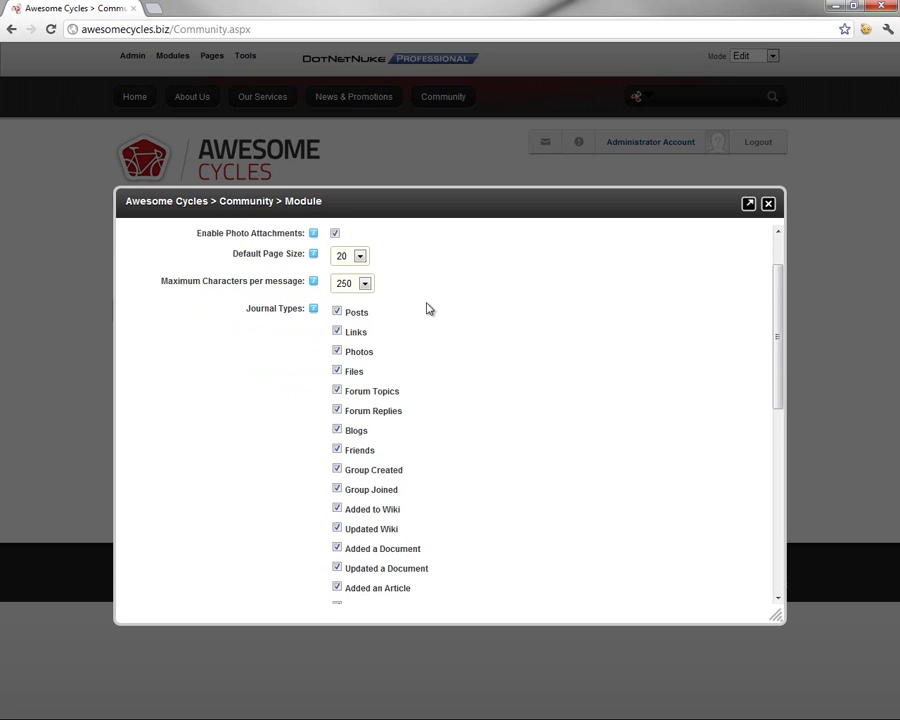
scroll(430, 307, "down", 1)
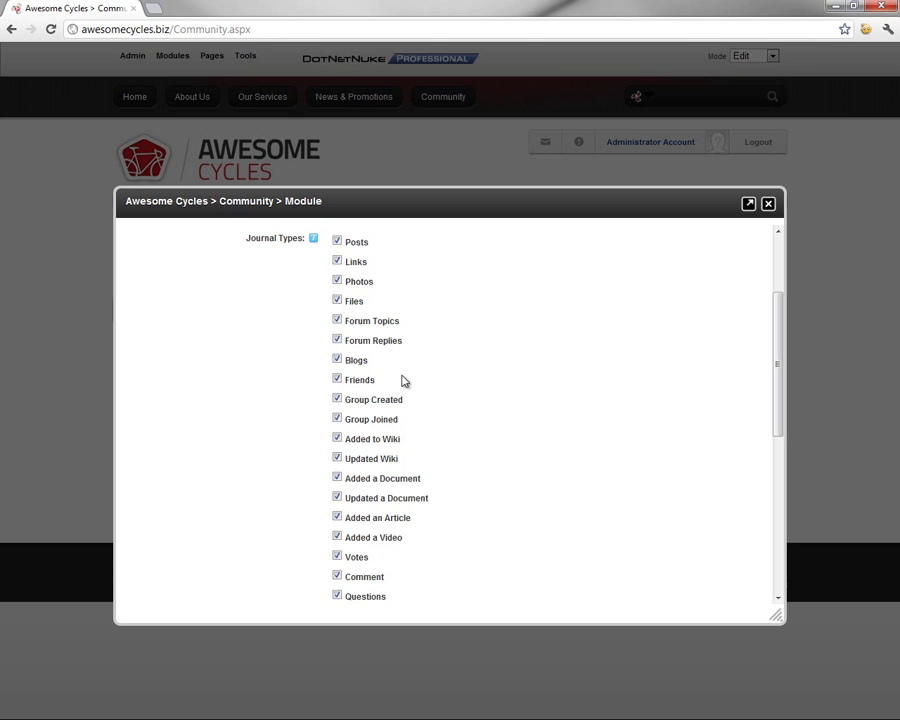
scroll(390, 305, "down", 4)
scroll(390, 327, "down", 1)
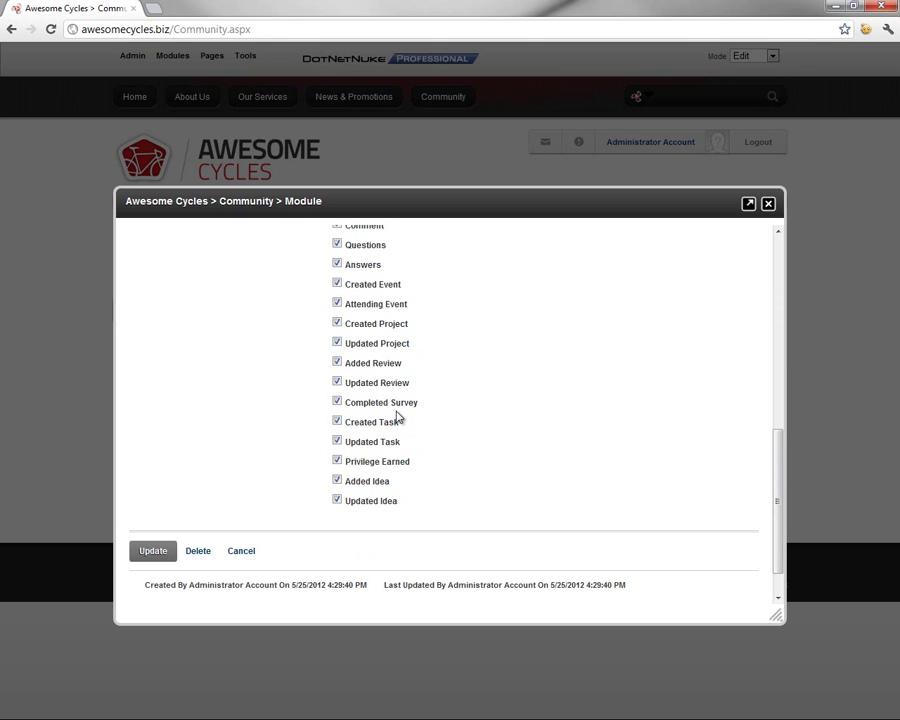
scroll(397, 418, "up", 4)
scroll(397, 418, "up", 3)
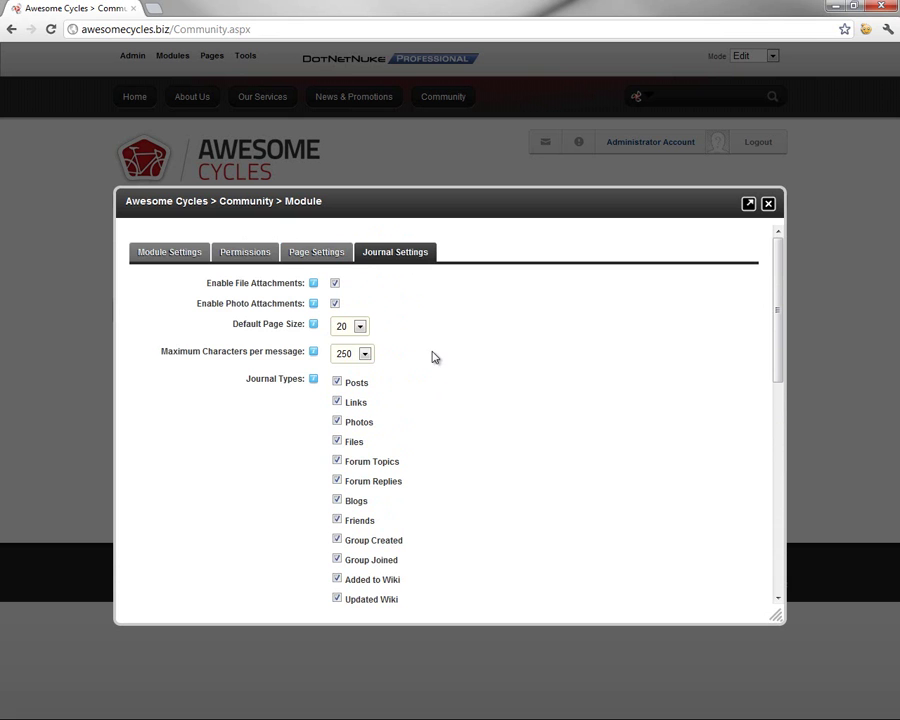
scroll(436, 366, "down", 6)
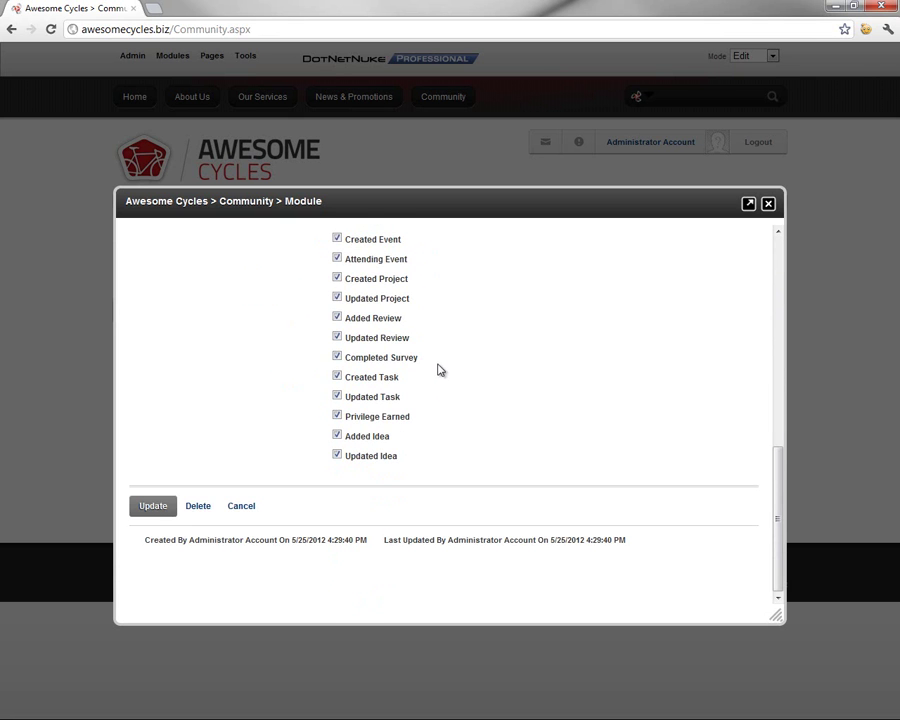
Step: Save the Journal settings and draft the status post 'Welcome to Awesome Cycles'
left_click(160, 512)
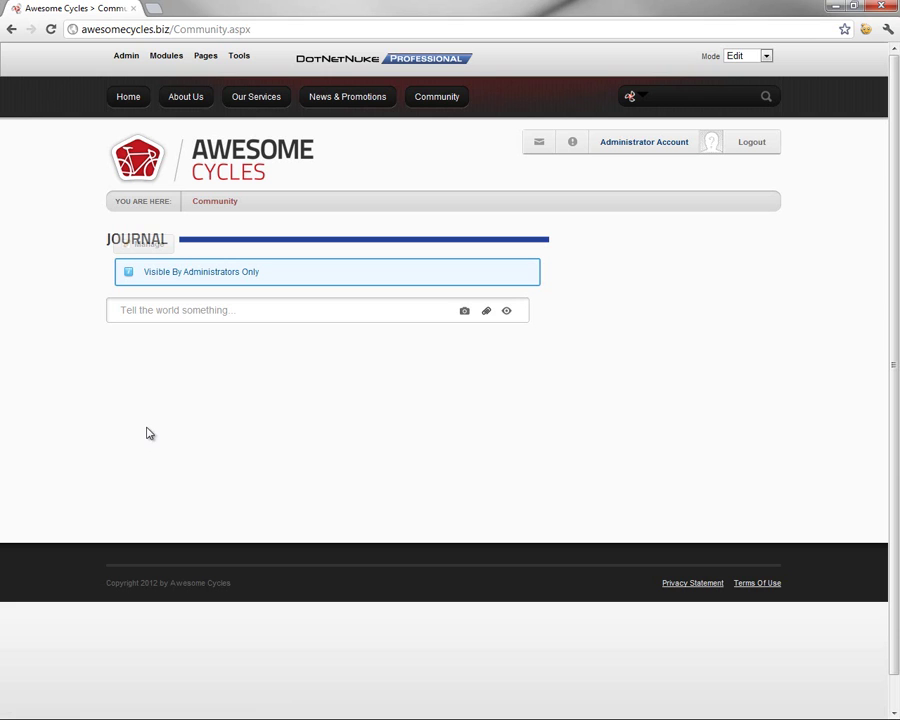
left_click(144, 315)
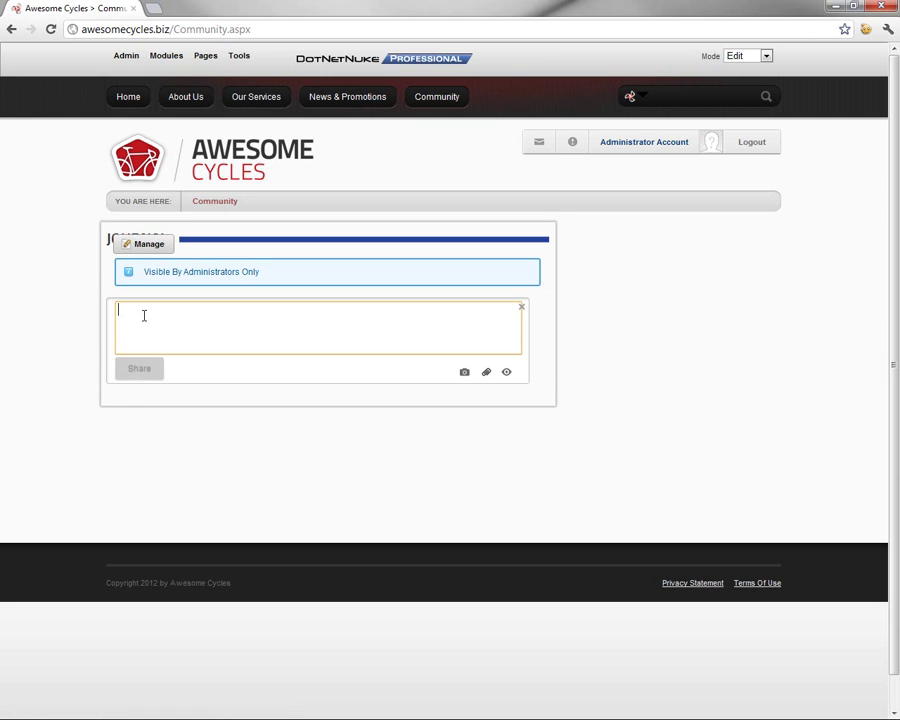
type("Welco")
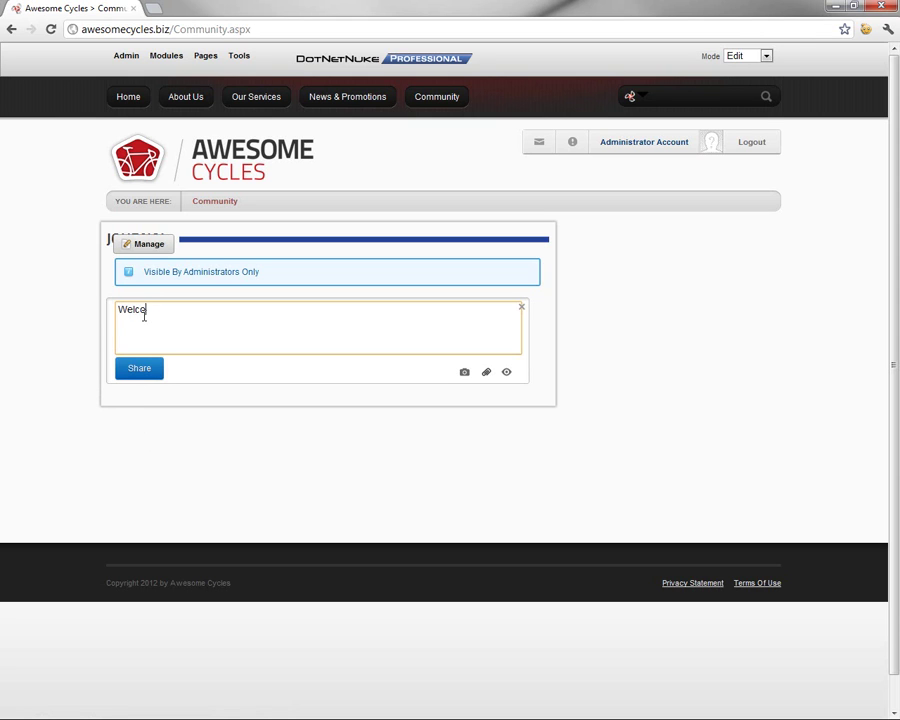
type("me to Awesome Cycles")
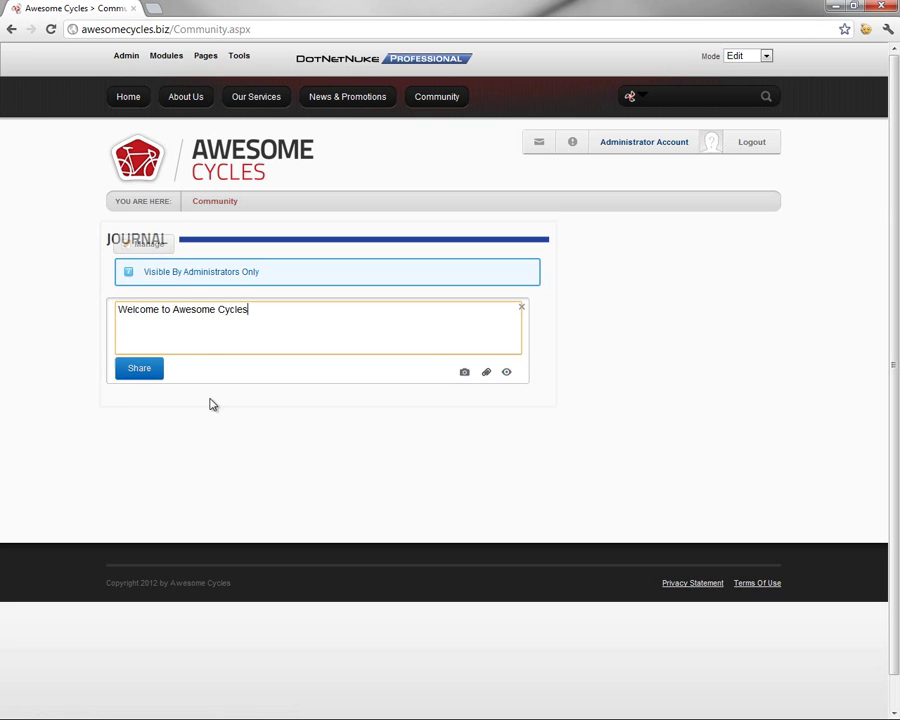
Step: Share the 'Welcome to Awesome Cycles' post to the Journal feed
left_click(152, 371)
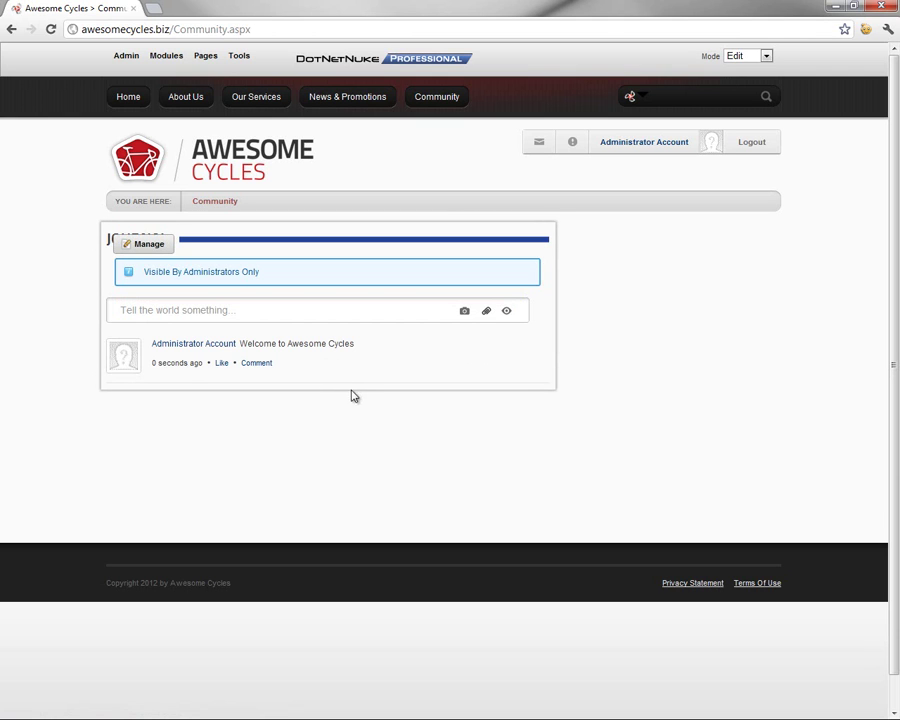
left_click(213, 345)
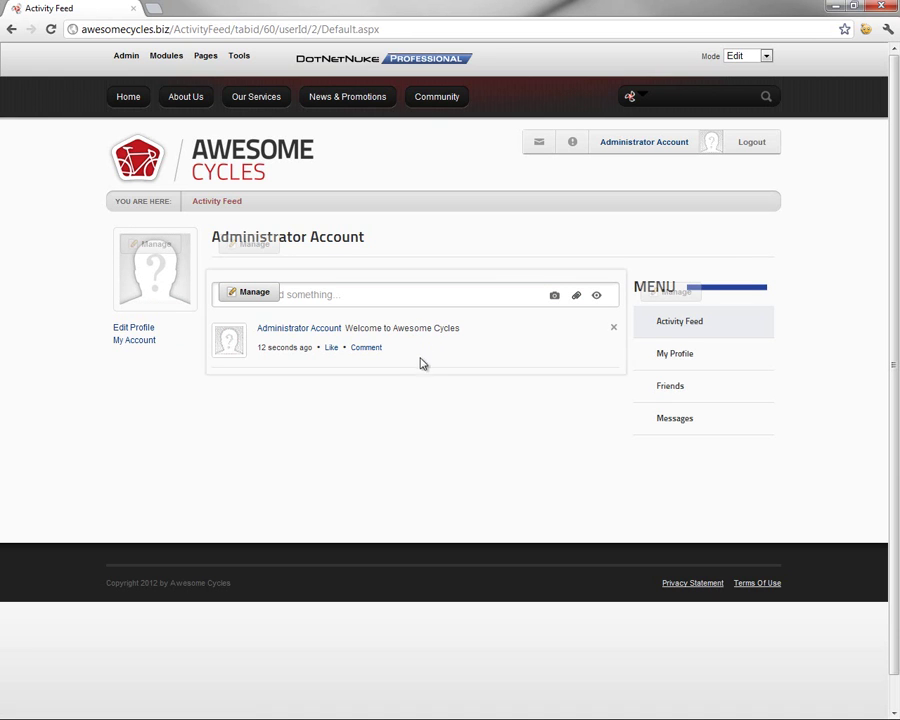
left_click(449, 100)
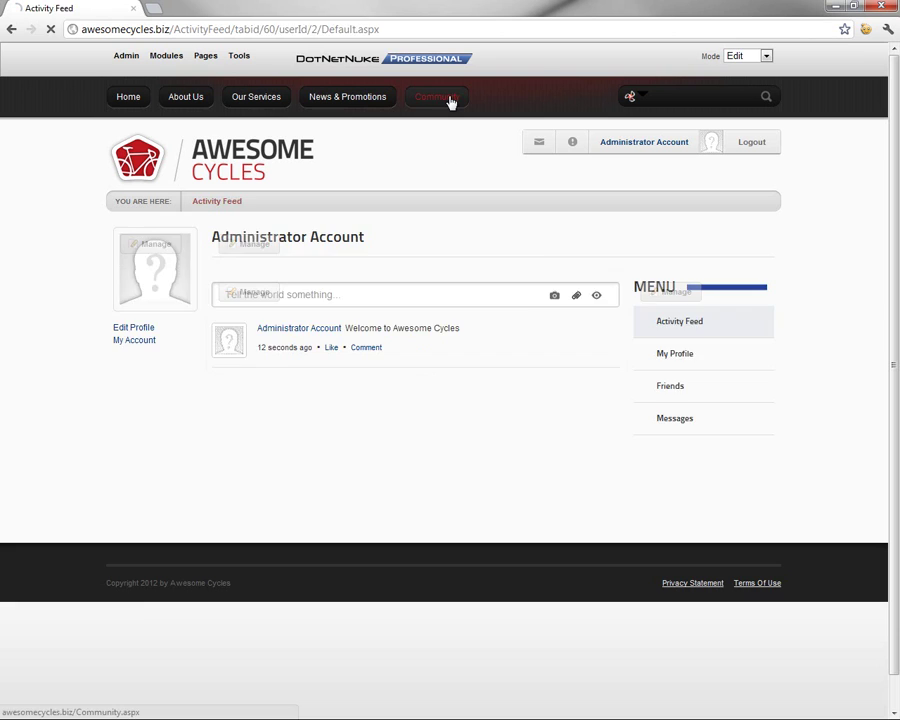